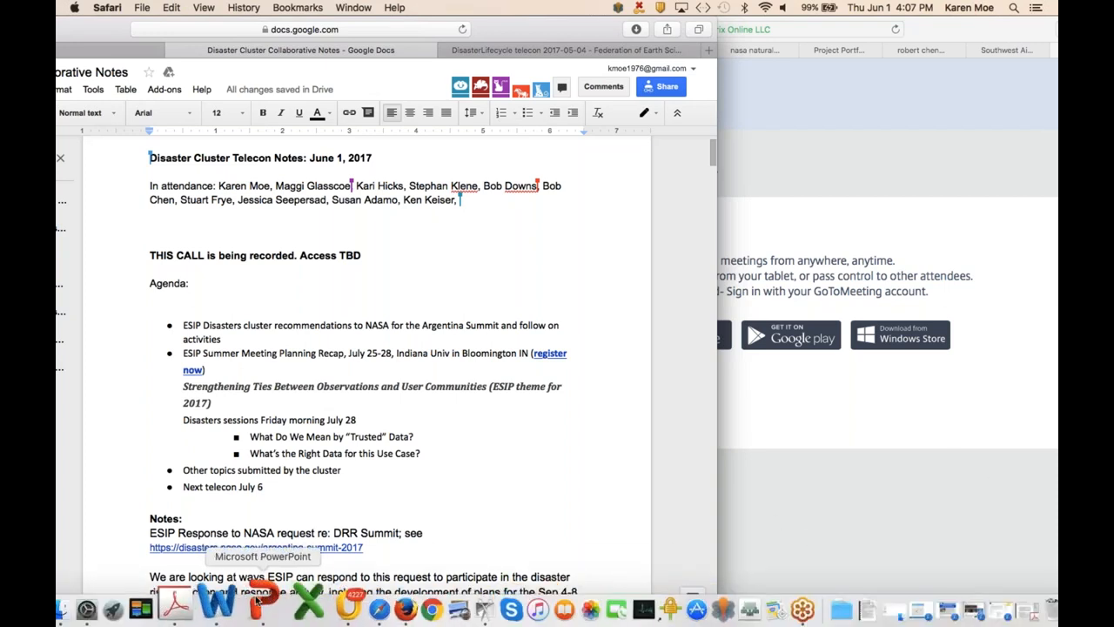
Bring the DRR summit overview PDF forward, nudge its window left, then move on to the Word sessions document
{"action": "left_click", "coordinate": [209, 601]}
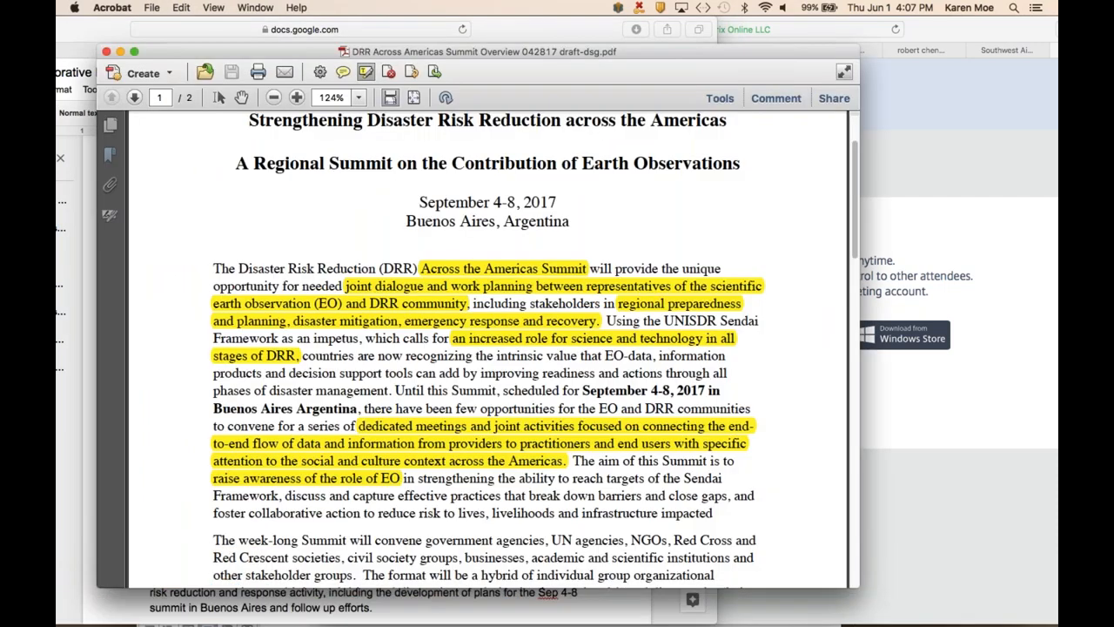
{"action": "left_click_drag", "start_coordinate": [668, 56], "coordinate": [644, 56]}
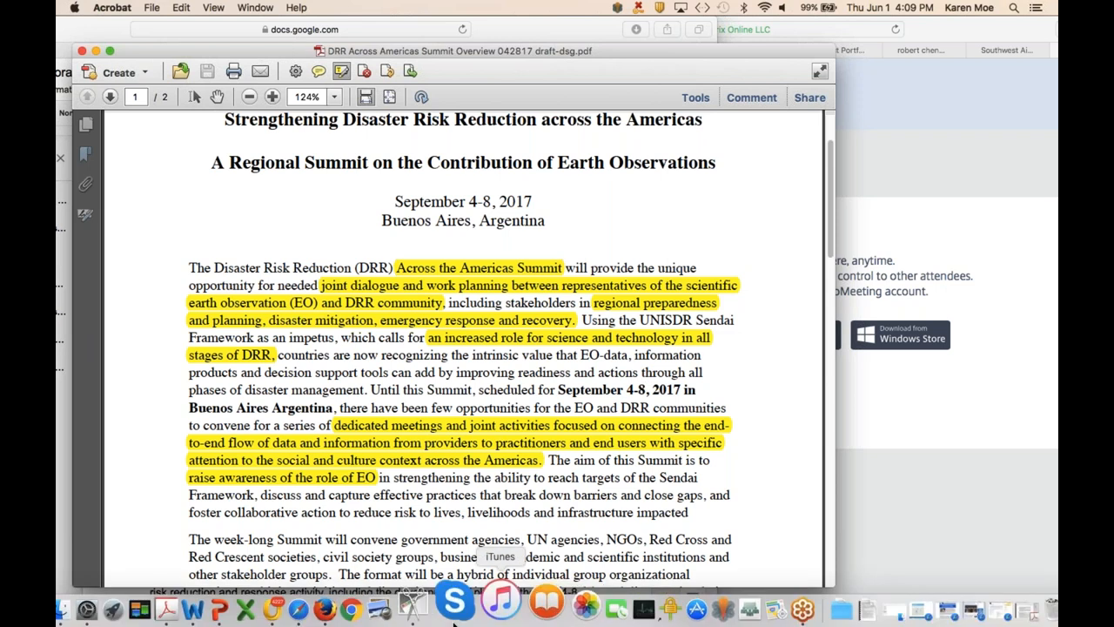
{"action": "mouse_move", "coordinate": [235, 610]}
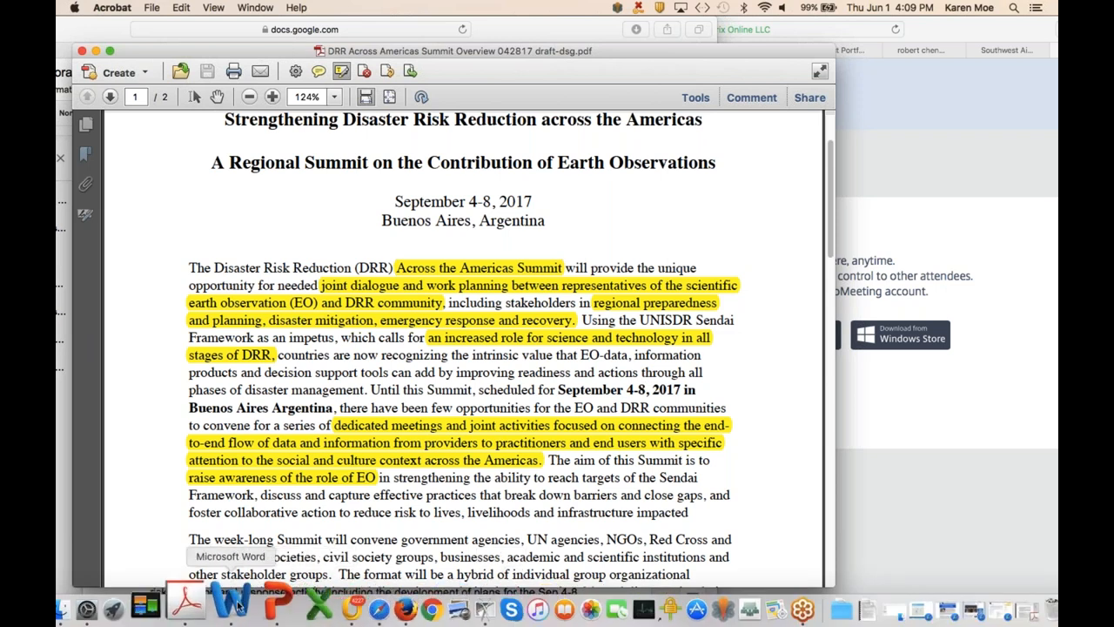
{"action": "left_click", "coordinate": [235, 605]}
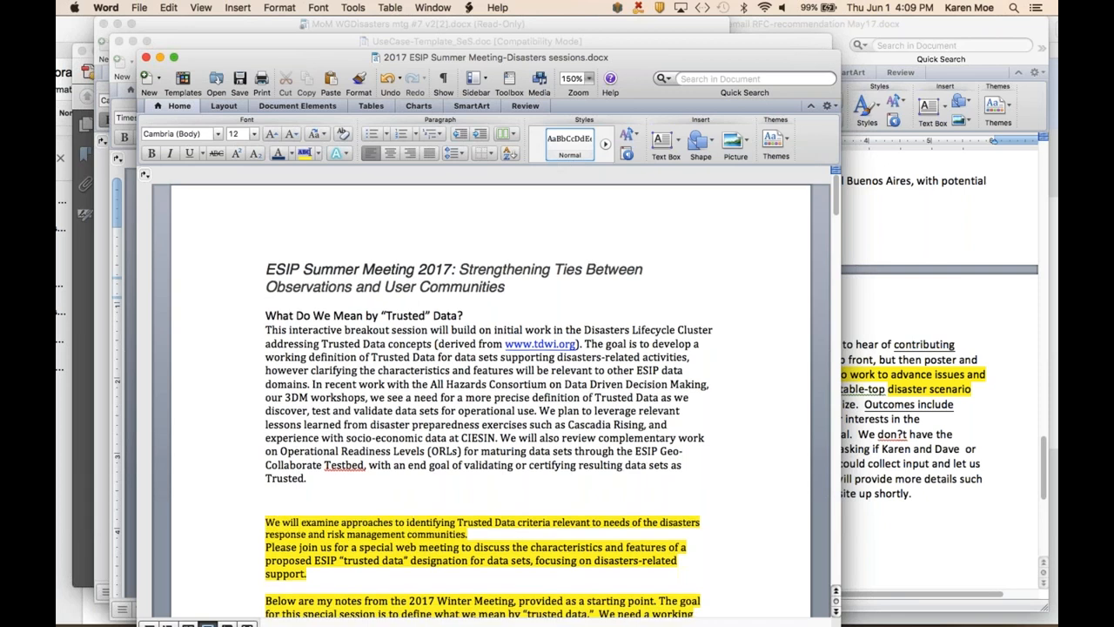
{"action": "scroll", "coordinate": [487, 392], "scroll_direction": "down", "scroll_amount": 5}
{"action": "scroll", "coordinate": [487, 391], "scroll_direction": "up", "scroll_amount": 1}
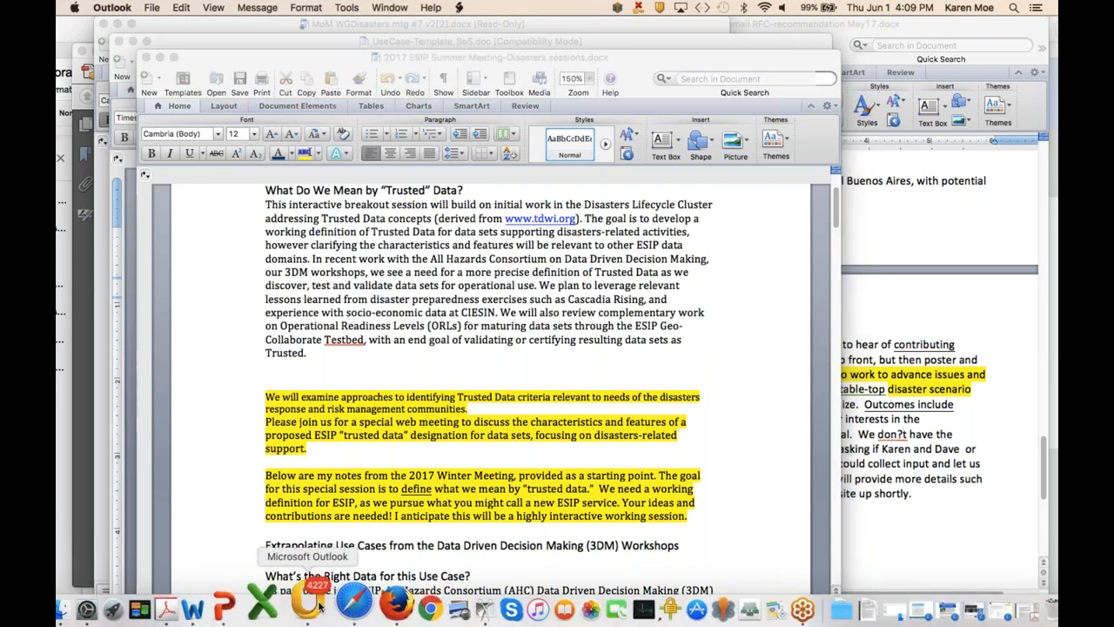
Switch from the Word sessions document to the Disasters Lifecycle Cluster telecon email in Outlook
{"action": "left_click", "coordinate": [315, 601]}
{"action": "scroll", "coordinate": [465, 388], "scroll_direction": "down", "scroll_amount": 2}
{"action": "scroll", "coordinate": [465, 388], "scroll_direction": "down", "scroll_amount": 5}
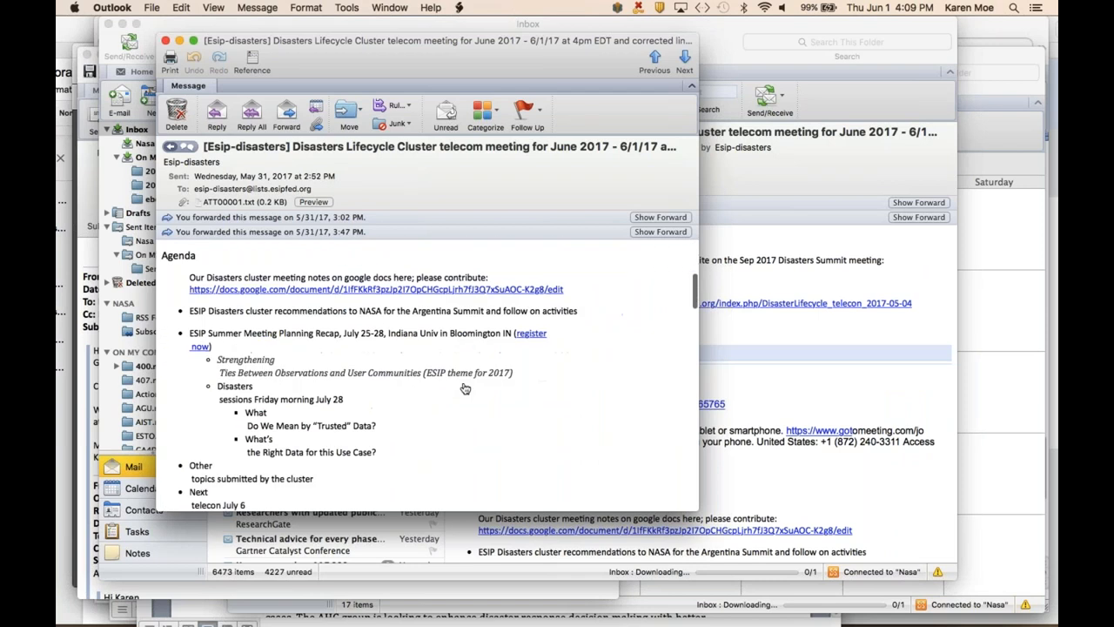
{"action": "scroll", "coordinate": [465, 388], "scroll_direction": "down", "scroll_amount": 5}
{"action": "scroll", "coordinate": [465, 388], "scroll_direction": "down", "scroll_amount": 5}
{"action": "scroll", "coordinate": [465, 388], "scroll_direction": "down", "scroll_amount": 3}
{"action": "scroll", "coordinate": [465, 388], "scroll_direction": "up", "scroll_amount": 3}
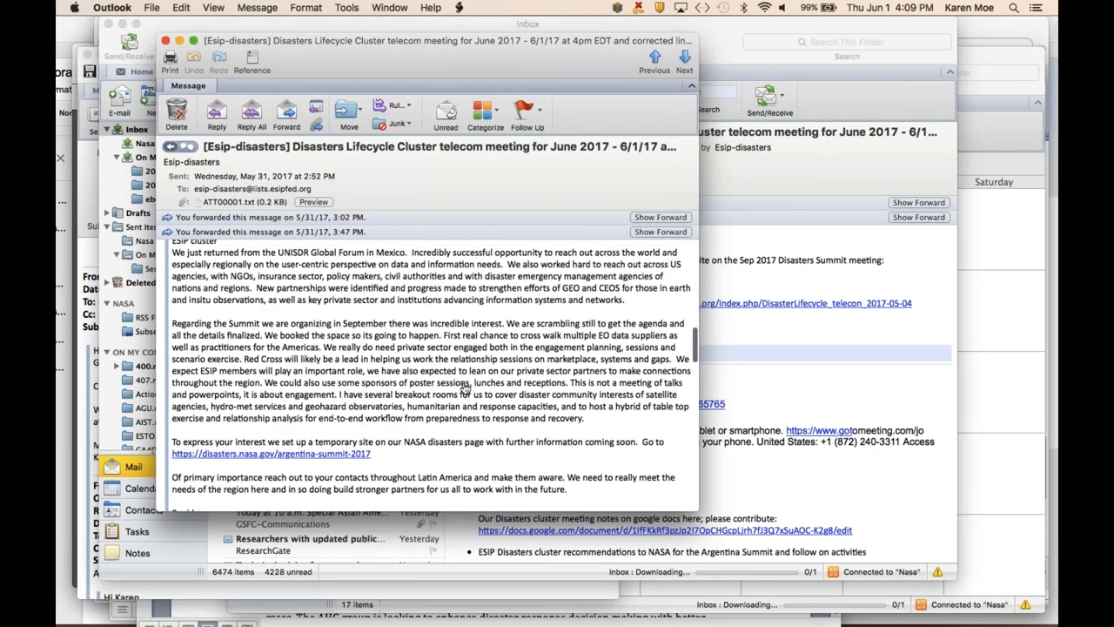
{"action": "scroll", "coordinate": [465, 388], "scroll_direction": "up", "scroll_amount": 2}
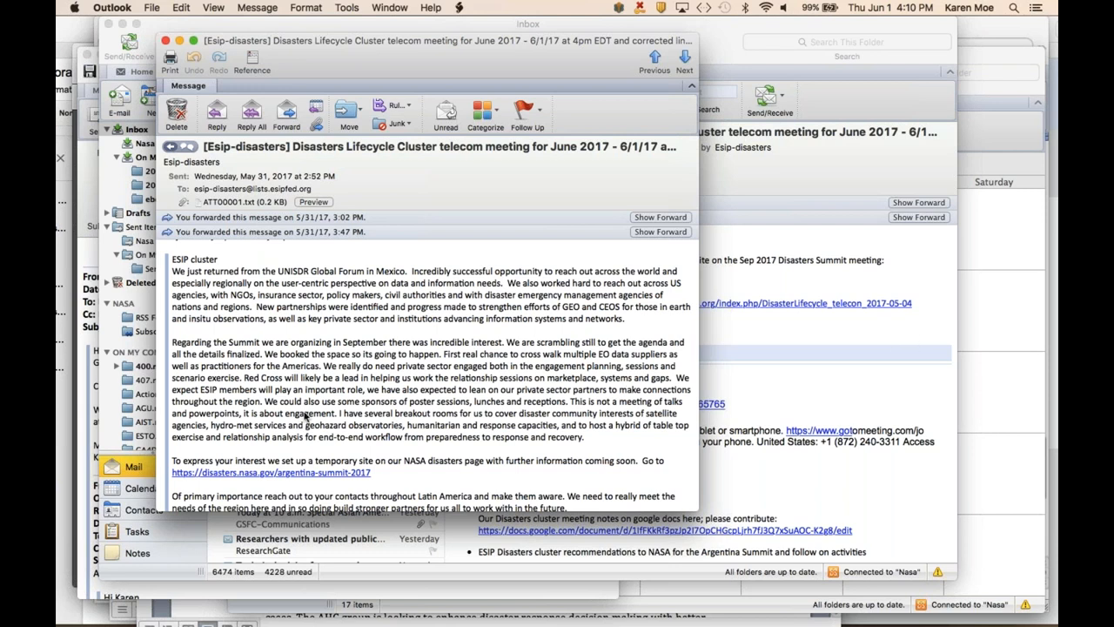
{"action": "double_click", "coordinate": [306, 414]}
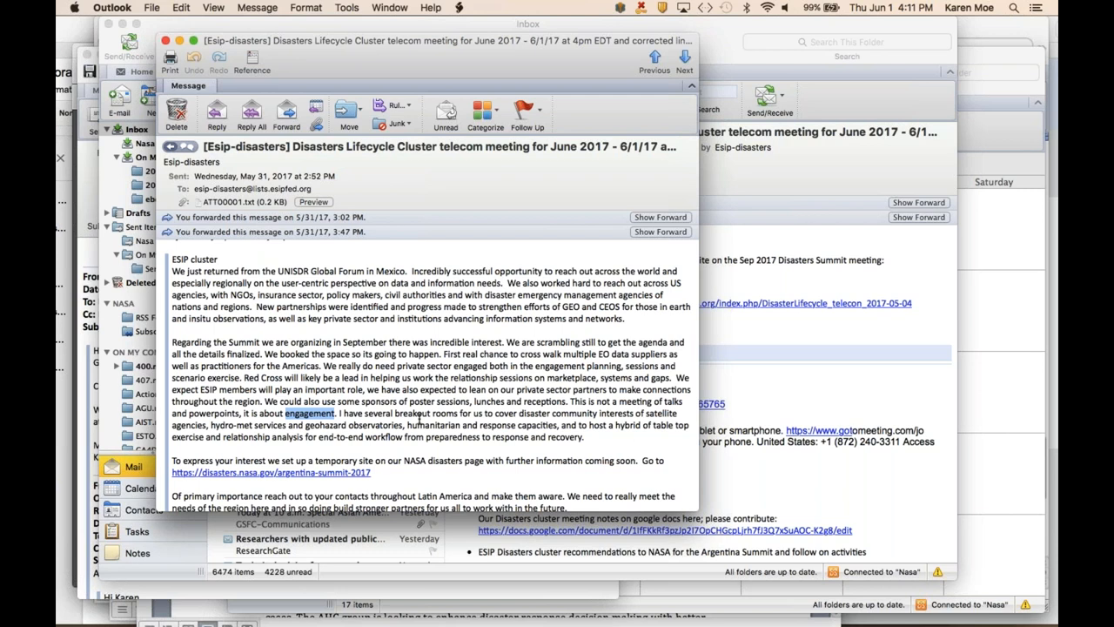
{"action": "left_click", "coordinate": [487, 420]}
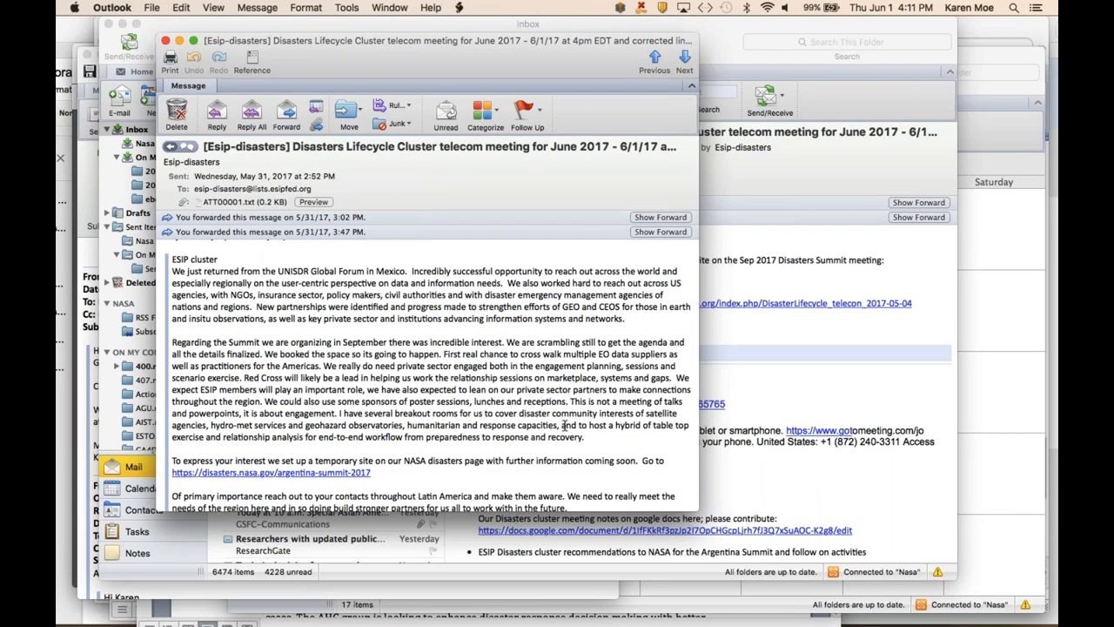
{"action": "scroll", "coordinate": [565, 424], "scroll_direction": "down", "scroll_amount": 1}
{"action": "scroll", "coordinate": [565, 425], "scroll_direction": "down", "scroll_amount": 5}
{"action": "scroll", "coordinate": [565, 425], "scroll_direction": "down", "scroll_amount": 5}
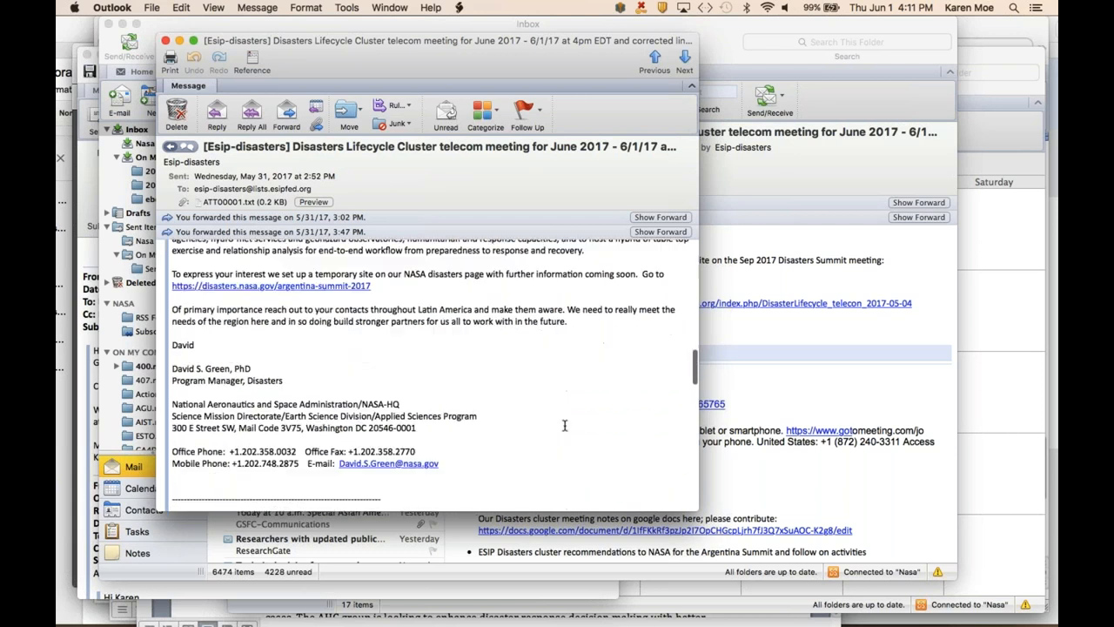
{"action": "scroll", "coordinate": [565, 425], "scroll_direction": "down", "scroll_amount": 5}
{"action": "scroll", "coordinate": [565, 425], "scroll_direction": "down", "scroll_amount": 4}
{"action": "scroll", "coordinate": [565, 425], "scroll_direction": "down", "scroll_amount": 3}
{"action": "scroll", "coordinate": [564, 425], "scroll_direction": "down", "scroll_amount": 3}
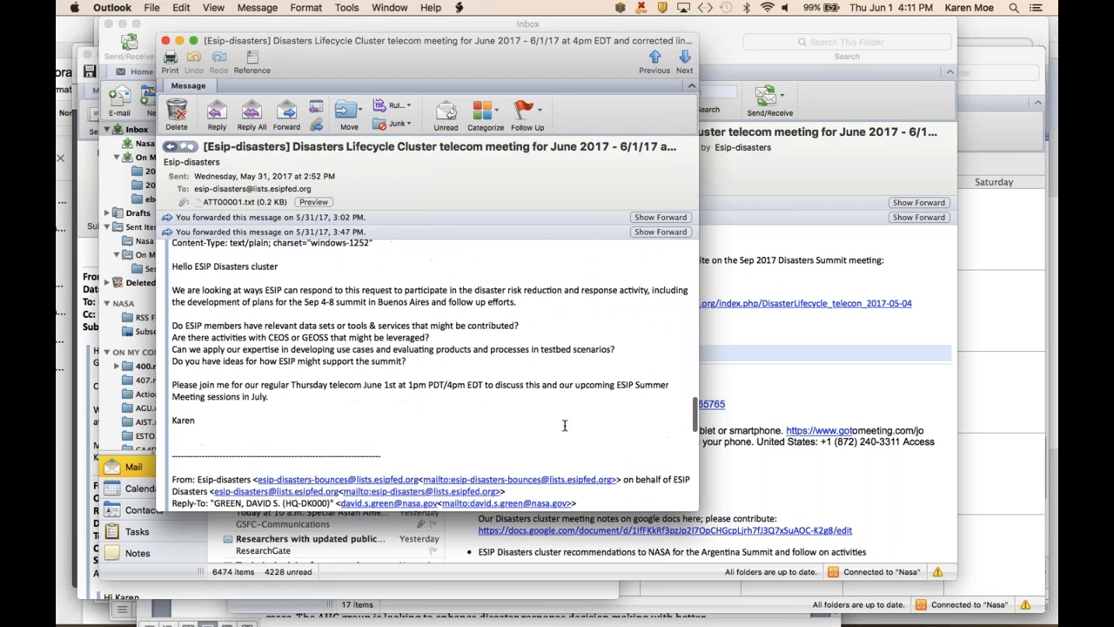
{"action": "scroll", "coordinate": [564, 425], "scroll_direction": "down", "scroll_amount": 3}
{"action": "scroll", "coordinate": [565, 425], "scroll_direction": "down", "scroll_amount": 3}
{"action": "scroll", "coordinate": [554, 425], "scroll_direction": "down", "scroll_amount": 3}
{"action": "scroll", "coordinate": [553, 425], "scroll_direction": "down", "scroll_amount": 4}
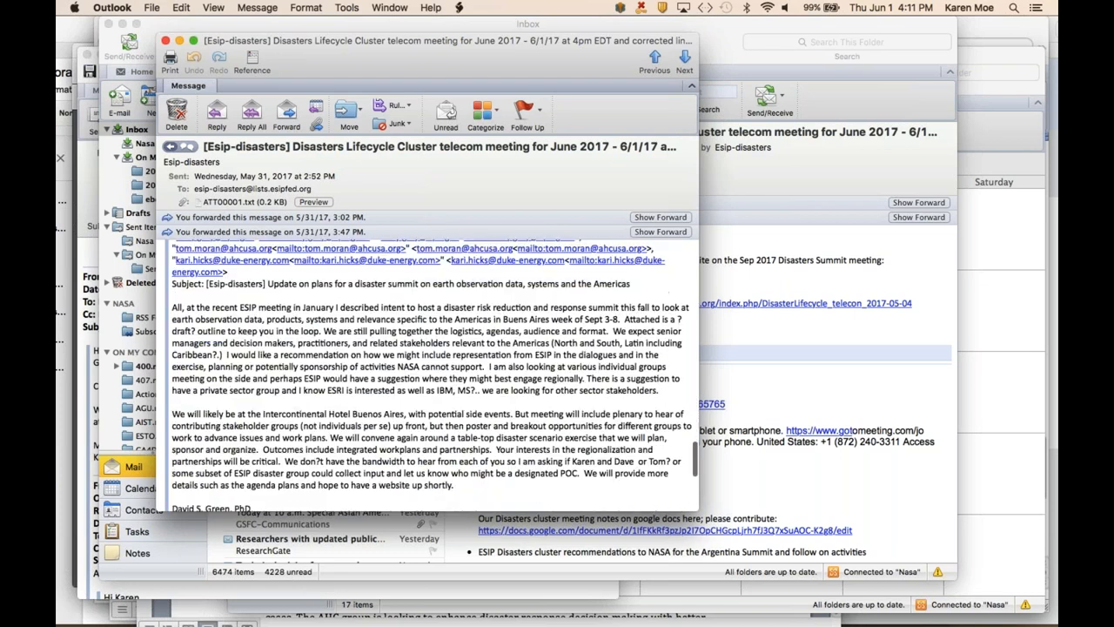
{"action": "scroll", "coordinate": [553, 425], "scroll_direction": "down", "scroll_amount": 3}
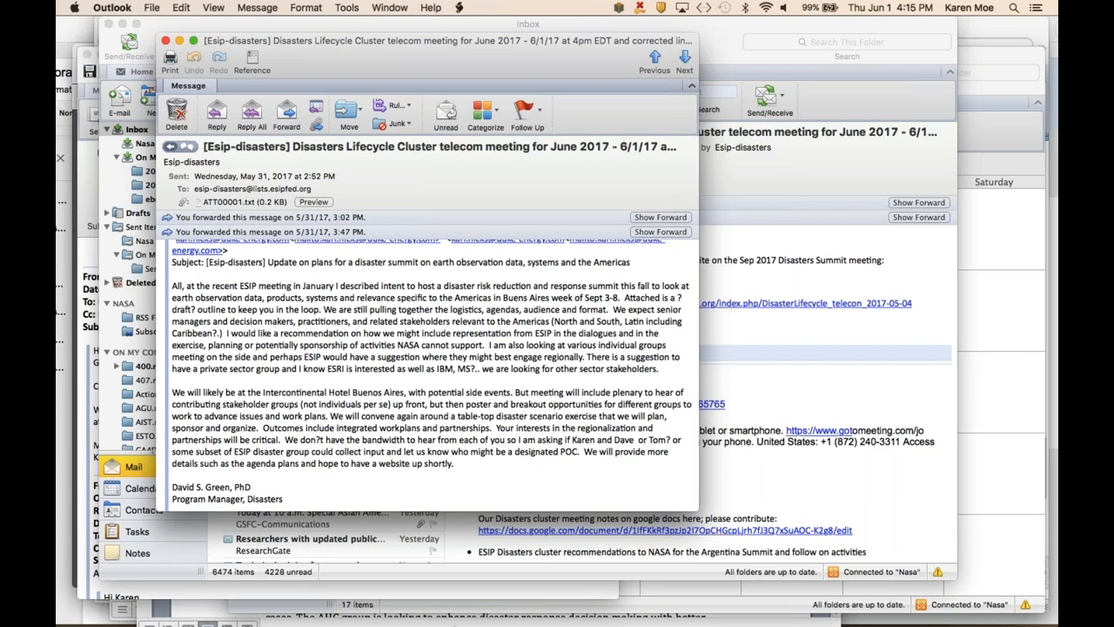
{"action": "mouse_move", "coordinate": [339, 601]}
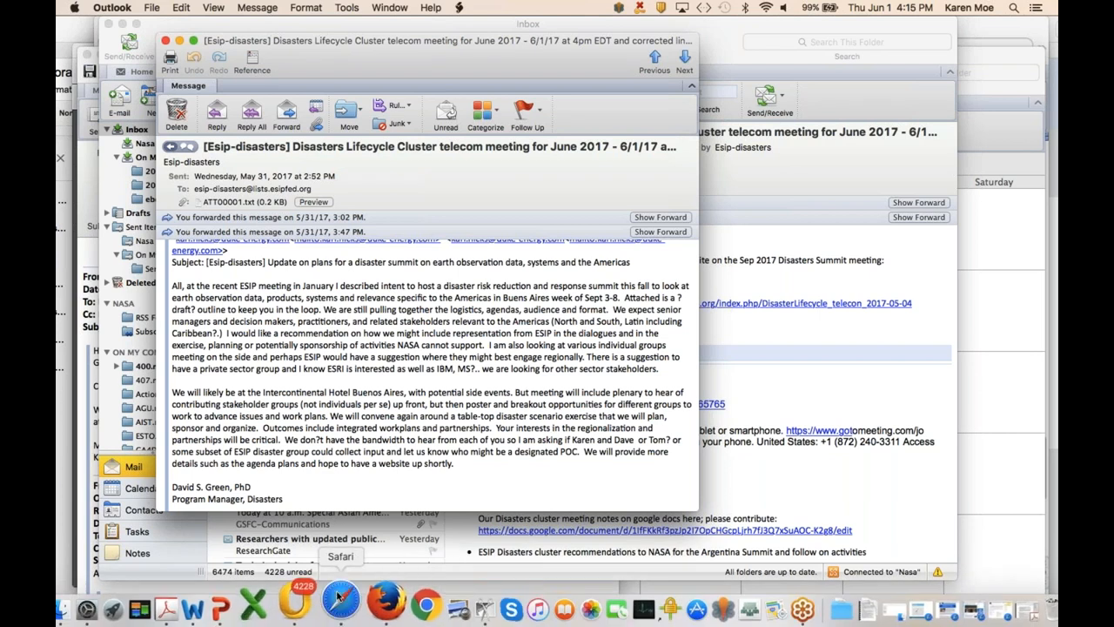
Return to the June 1 Disaster Cluster telecon notes in Google Docs via Safari
{"action": "left_click", "coordinate": [341, 600]}
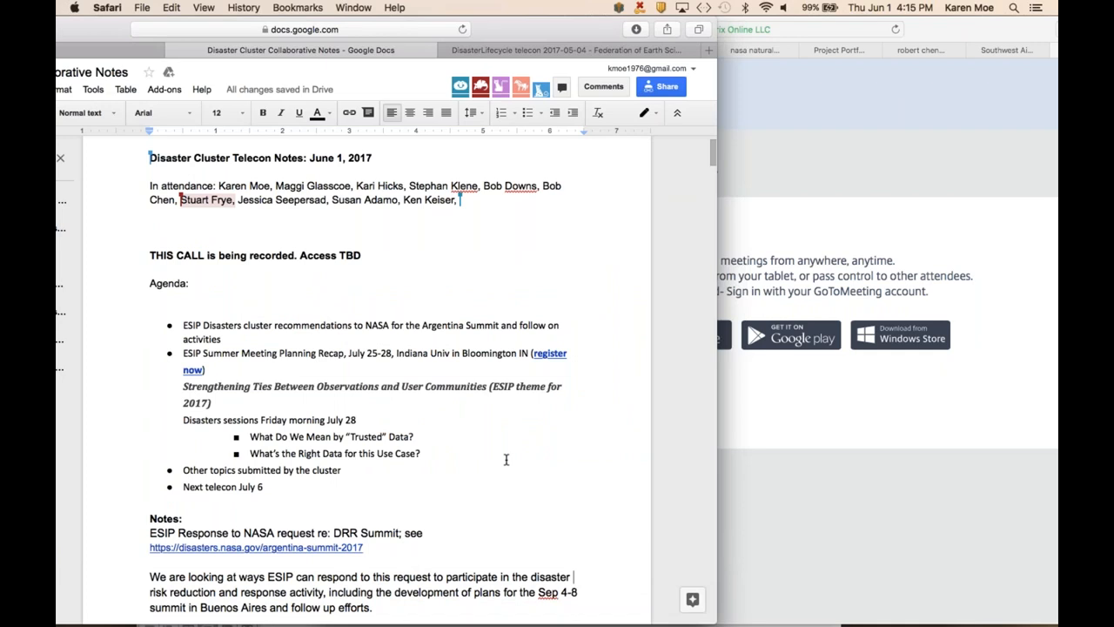
{"action": "scroll", "coordinate": [506, 459], "scroll_direction": "down", "scroll_amount": 5}
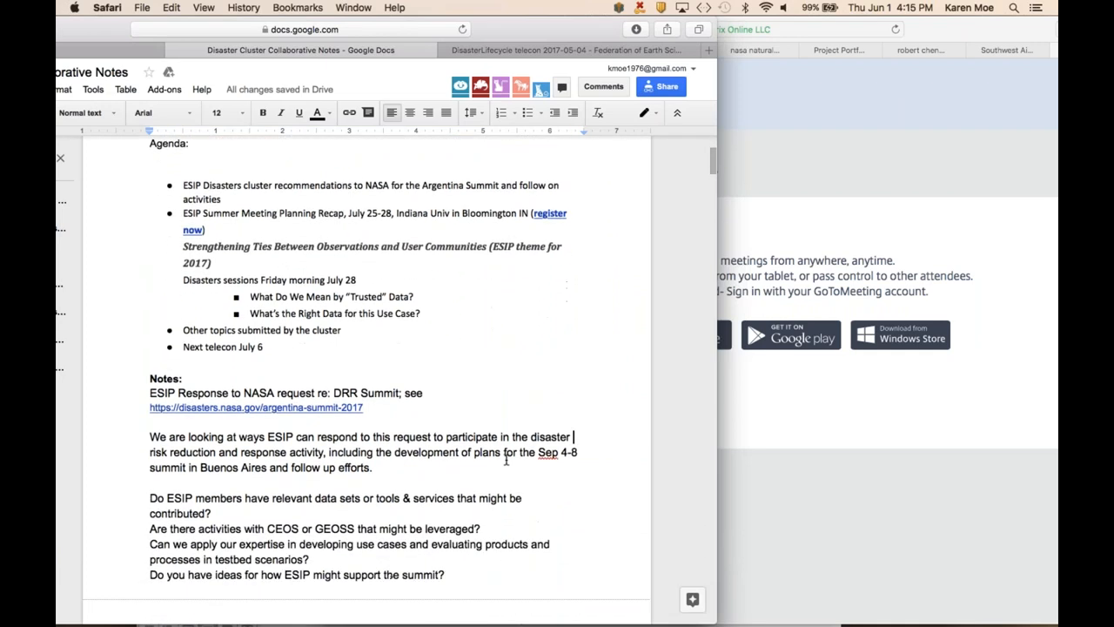
{"action": "scroll", "coordinate": [506, 460], "scroll_direction": "down", "scroll_amount": 1}
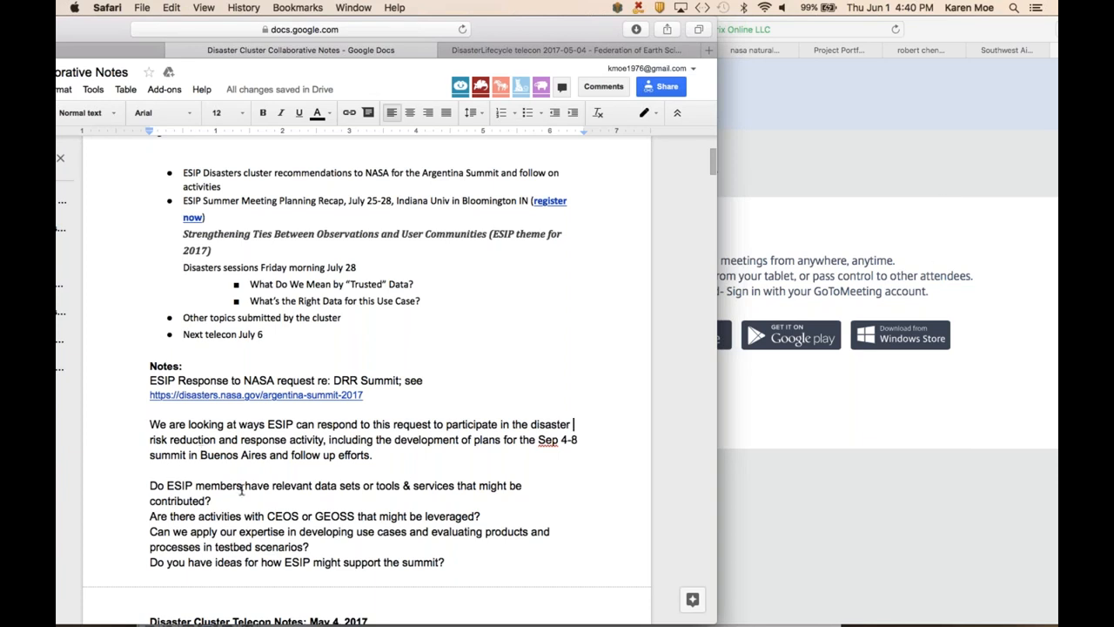
Answer the datasets question with GeoCollaborate, WorldView, SEDAC Hazards Mapper, HazPop mobile app and Population
{"action": "left_click", "coordinate": [212, 501]}
{"action": "type", "text": "- Geo"}
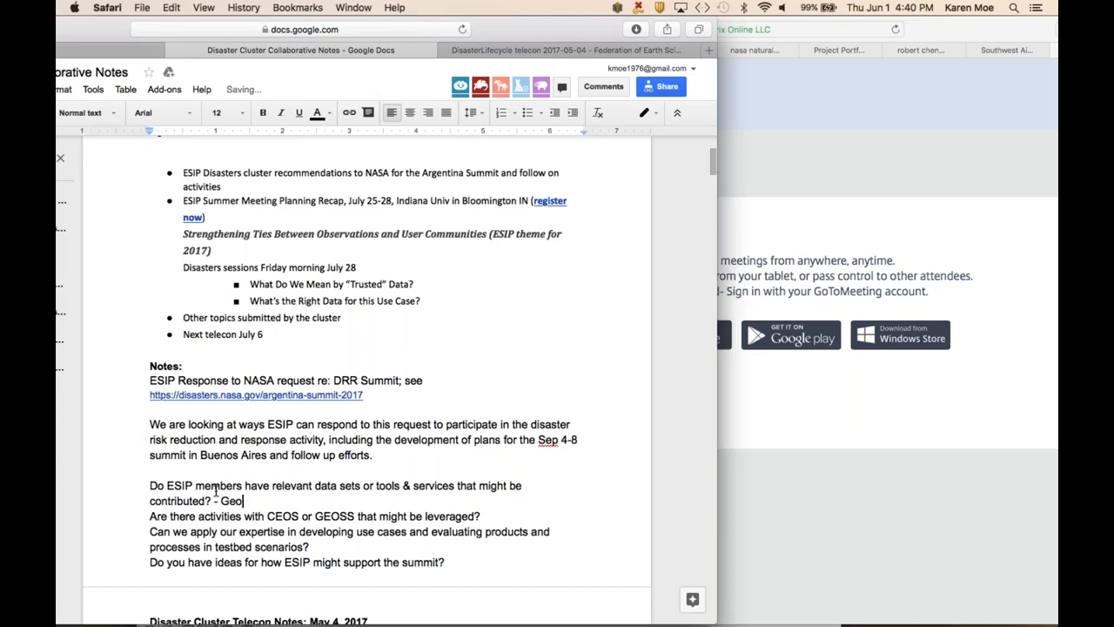
{"action": "type", "text": "Collaborate"}
{"action": "type", "text": "; "}
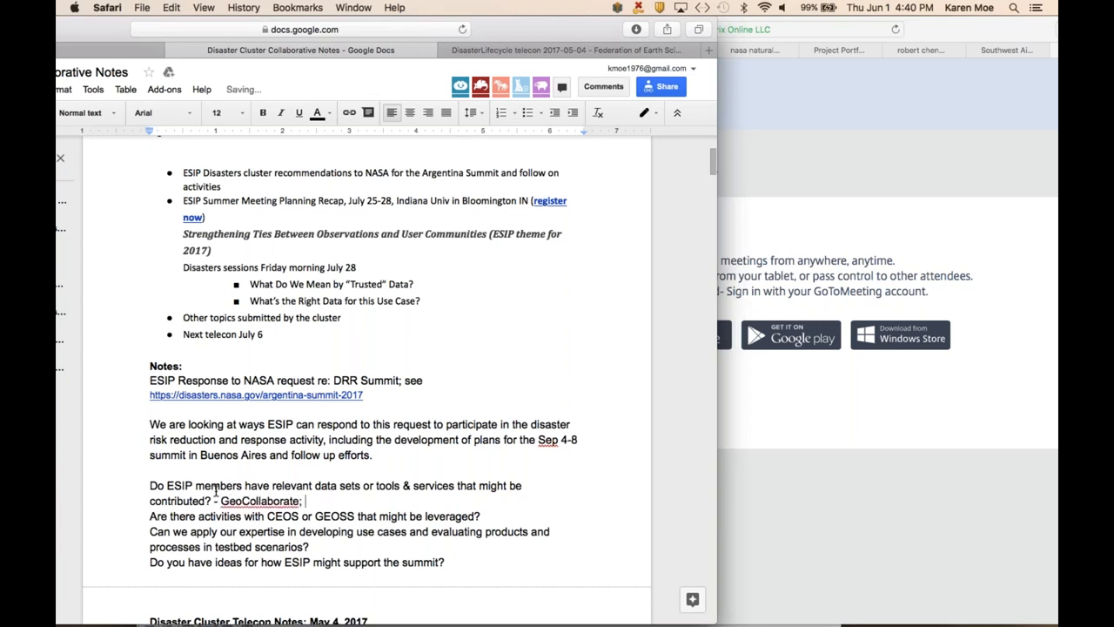
{"action": "type", "text": "World"}
{"action": "type", "text": "View"}
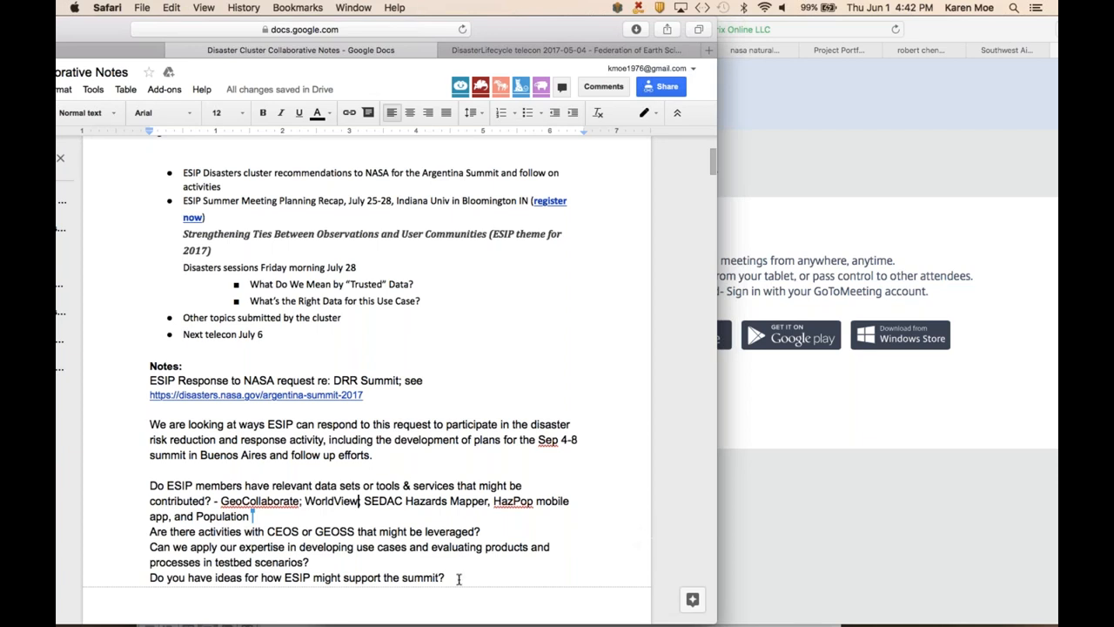
{"action": "type", "text": ";"}
Add an 'Outreach to ESIP and other parties' line listing iSciences and ImageCat, correcting ESIP and ImageCap
{"action": "left_click", "coordinate": [456, 579]}
{"action": "key", "text": "Return"}
{"action": "type", "text": "O"}
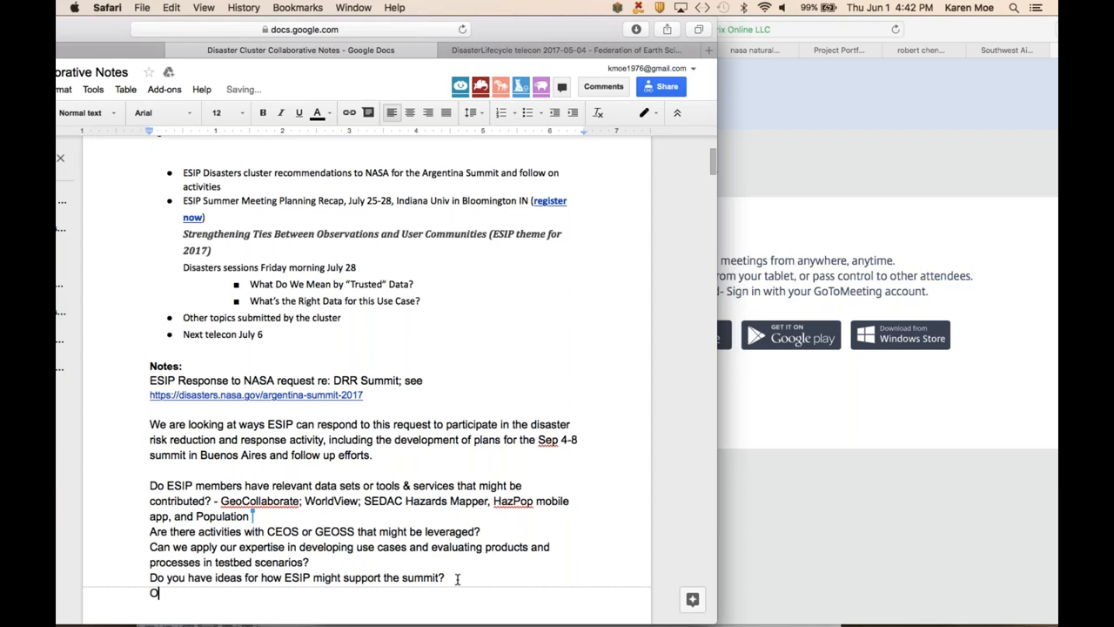
{"action": "type", "text": "utreach to "}
{"action": "type", "text": "EIP"}
{"action": "key", "text": "BackSpace"}
{"action": "key", "text": "BackSpace"}
{"action": "type", "text": "SIP"}
{"action": "type", "text": " and other "}
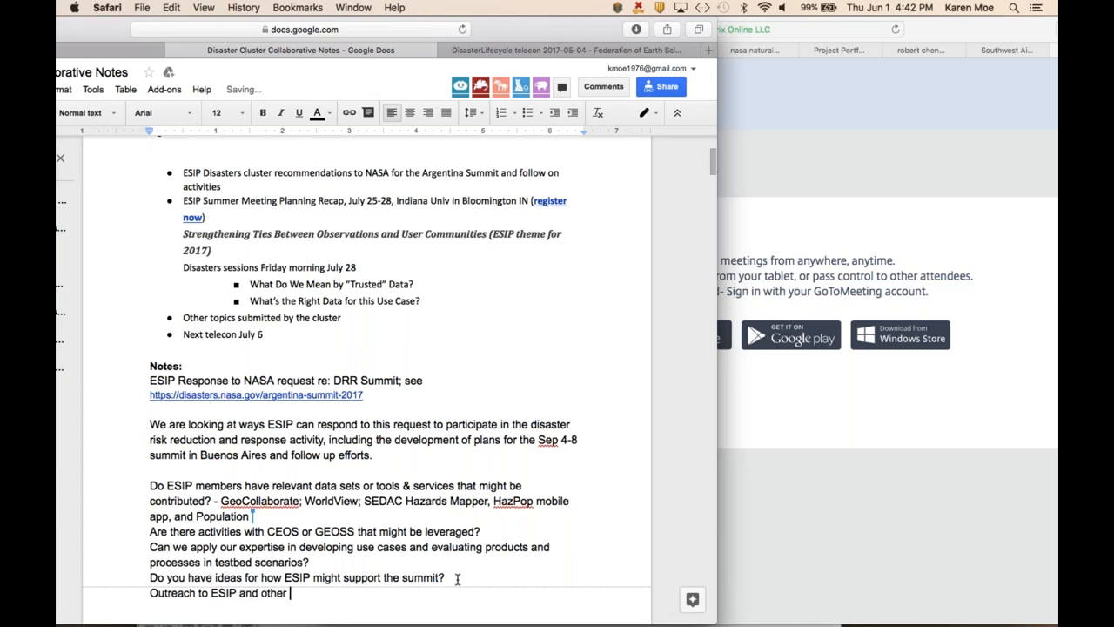
{"action": "type", "text": "part"}
{"action": "type", "text": "ies"}
{"action": "type", "text": " - iS"}
{"action": "type", "text": "cience"}
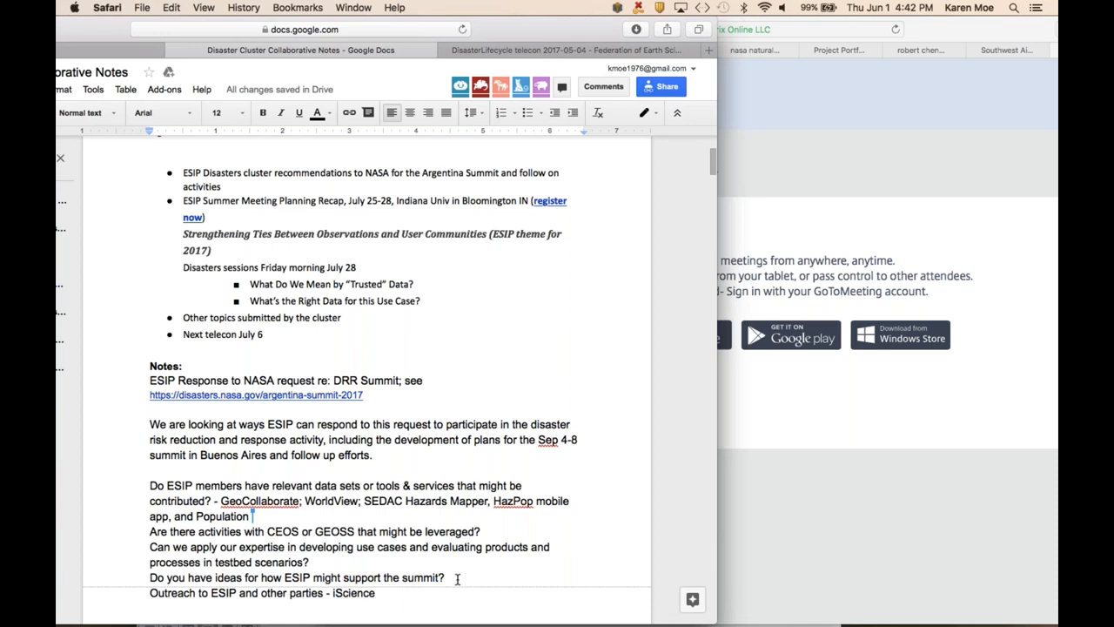
{"action": "type", "text": ", "}
{"action": "type", "text": "Image"}
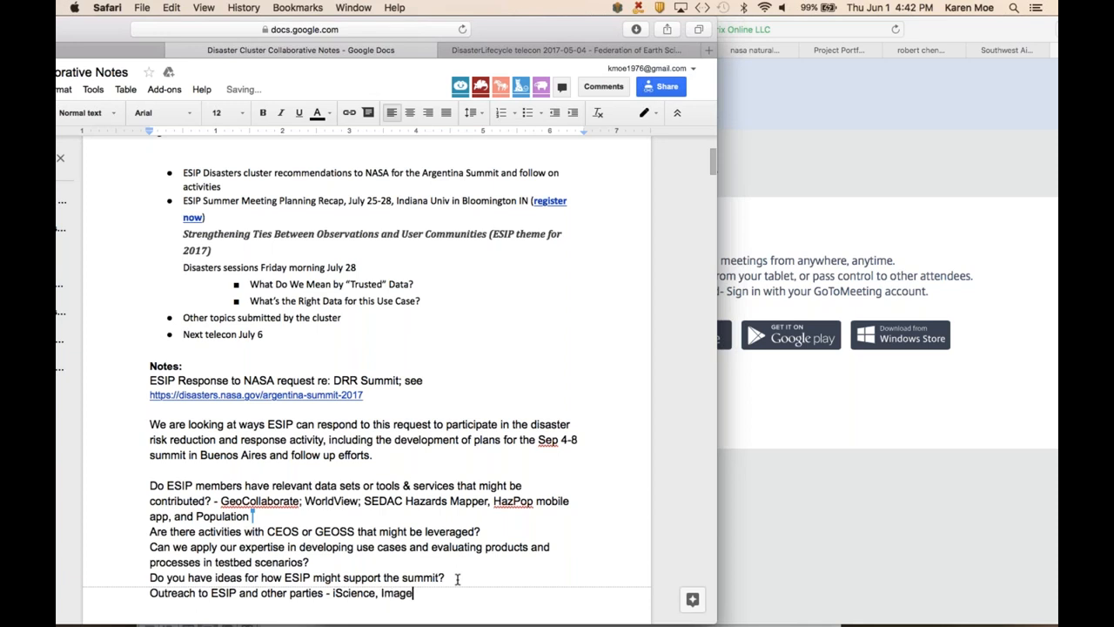
{"action": "type", "text": "Cap"}
{"action": "type", "text": "?"}
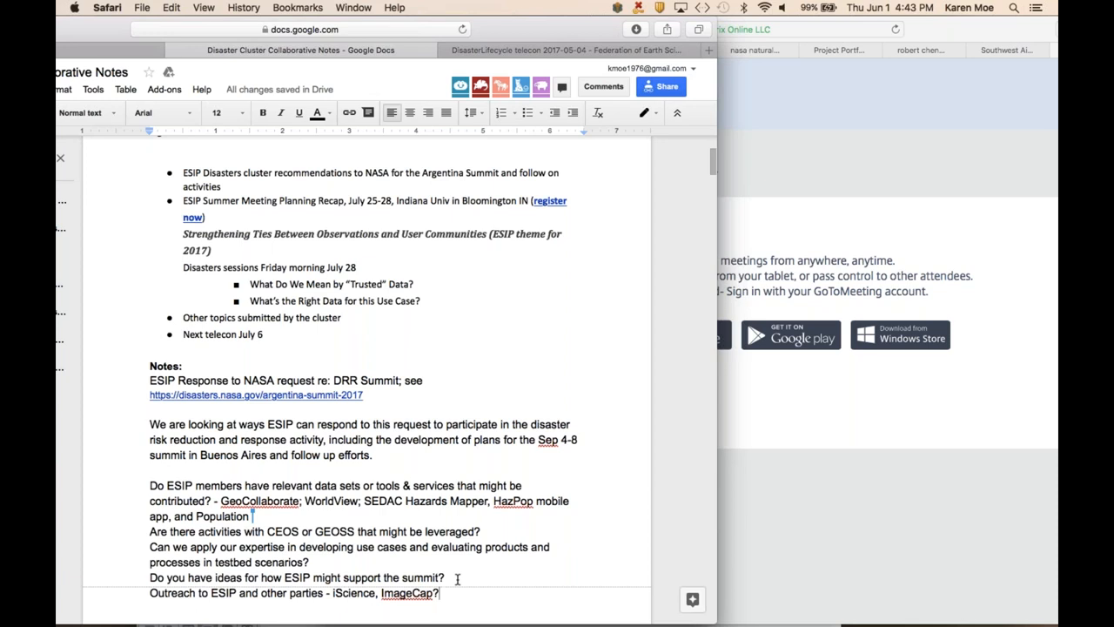
{"action": "key", "text": "BackSpace"}
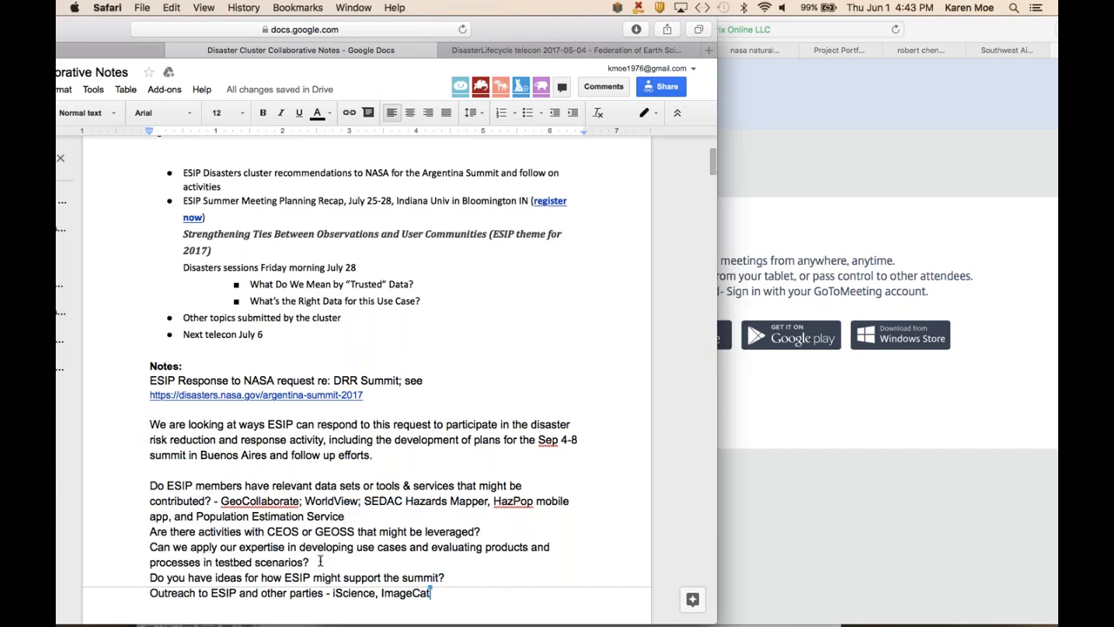
Add 'Request insight to exercise planning/progress' after the testbed scenarios question
{"action": "left_click", "coordinate": [320, 562]}
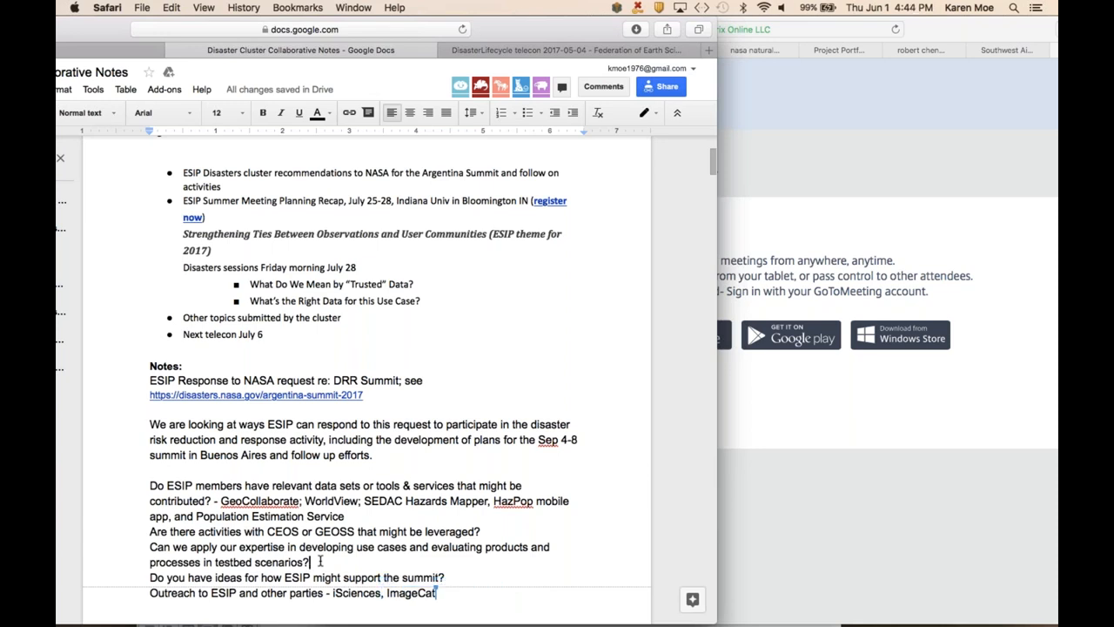
{"action": "type", "text": "Re"}
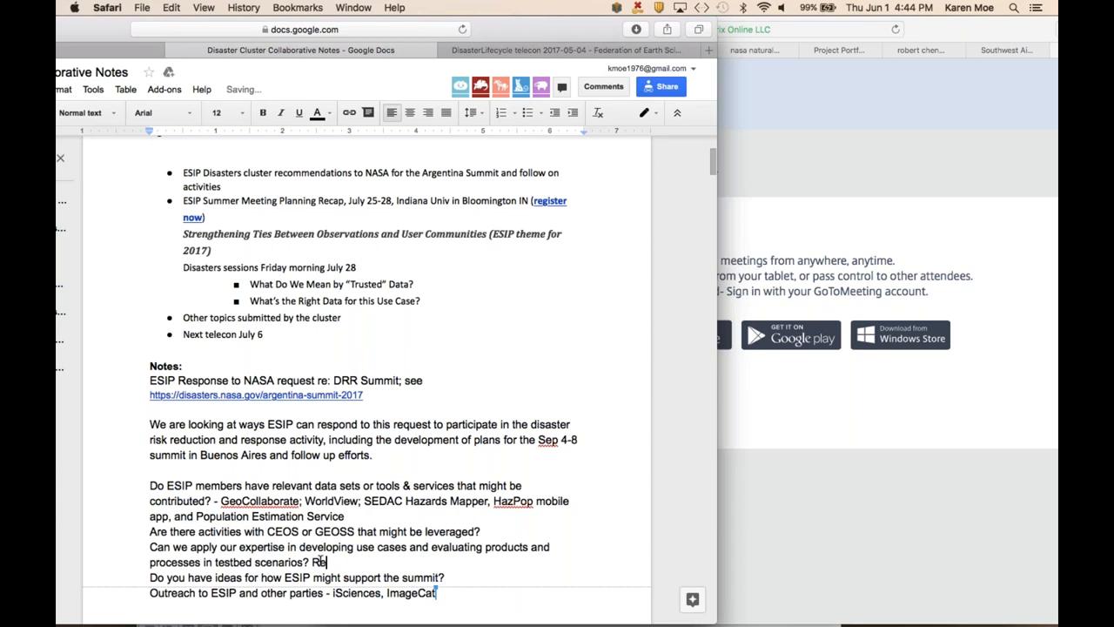
{"action": "type", "text": "quest"}
{"action": "type", "text": " in"}
{"action": "type", "text": "sight to "}
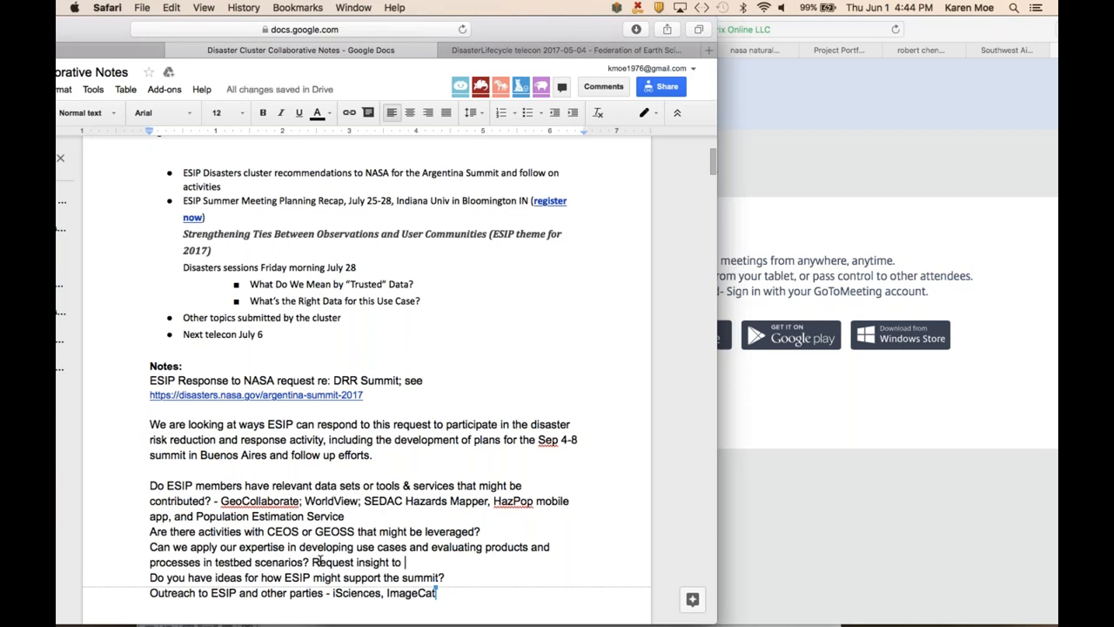
{"action": "type", "text": "exercis"}
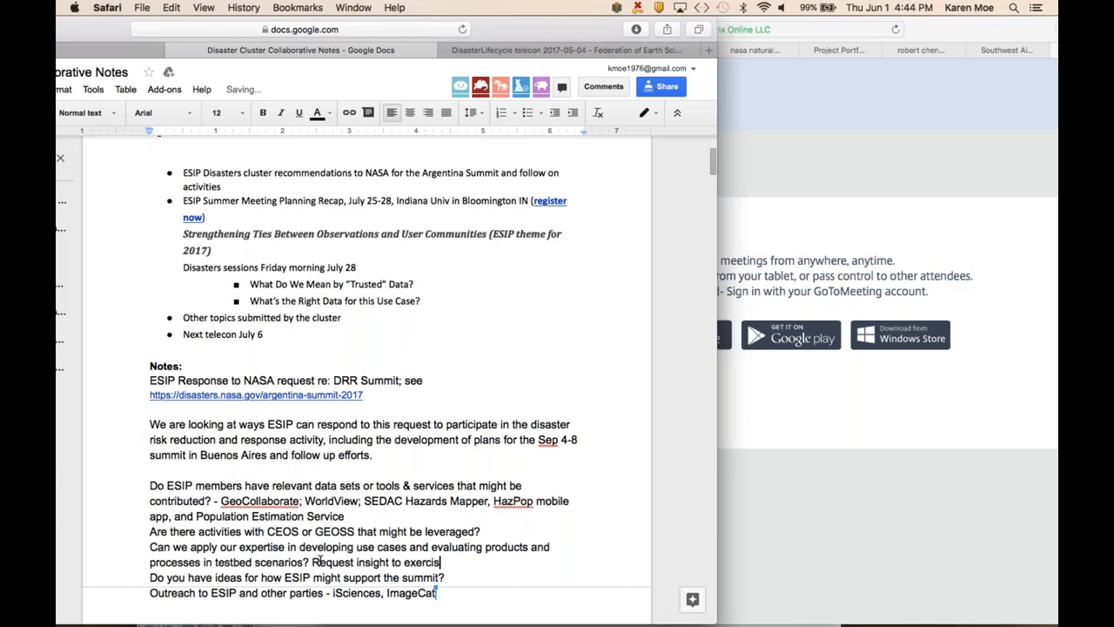
{"action": "type", "text": "e planning"}
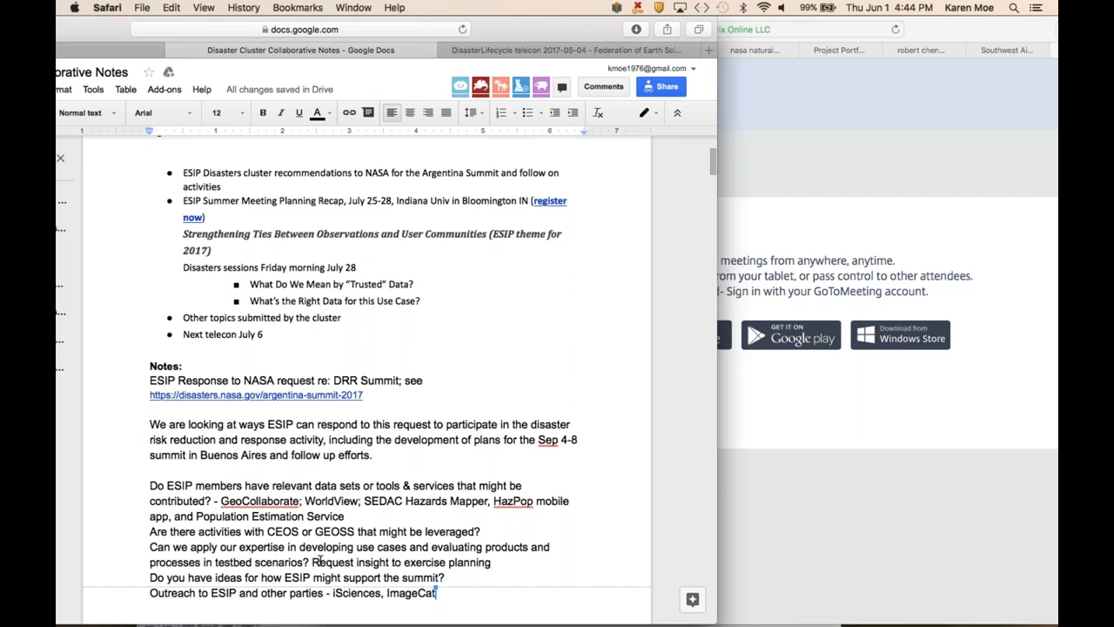
{"action": "type", "text": "/progress"}
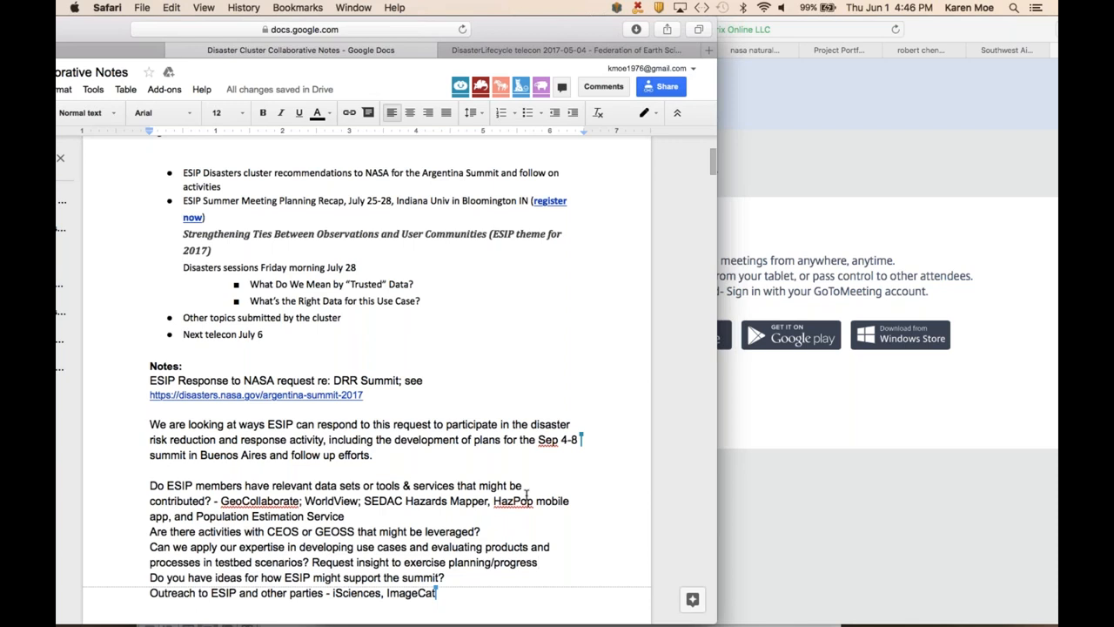
{"action": "scroll", "coordinate": [527, 494], "scroll_direction": "up", "scroll_amount": 2}
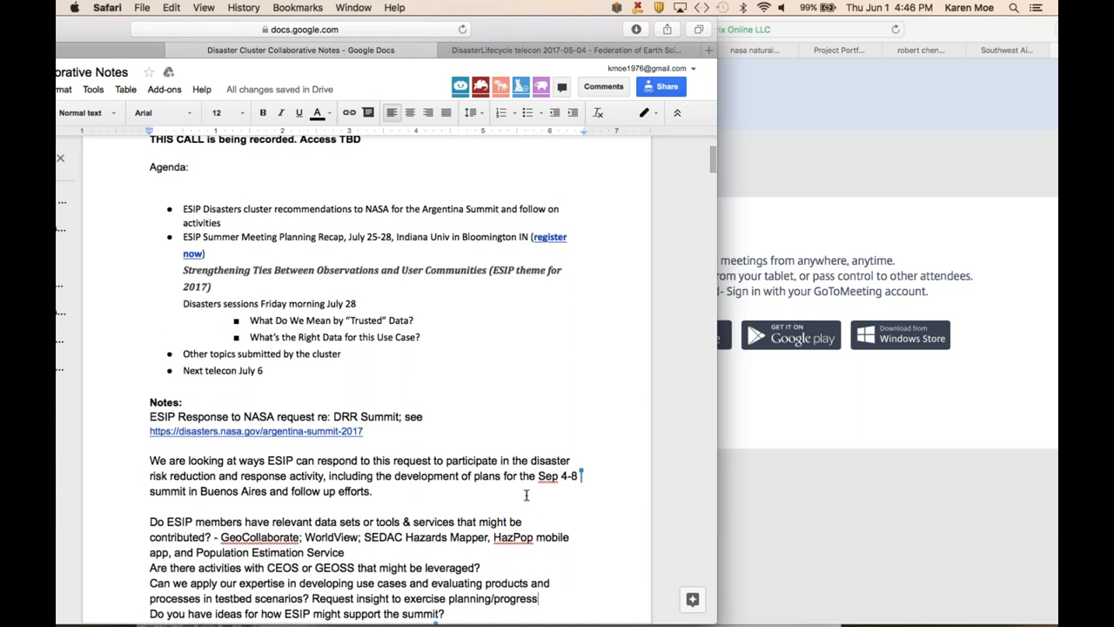